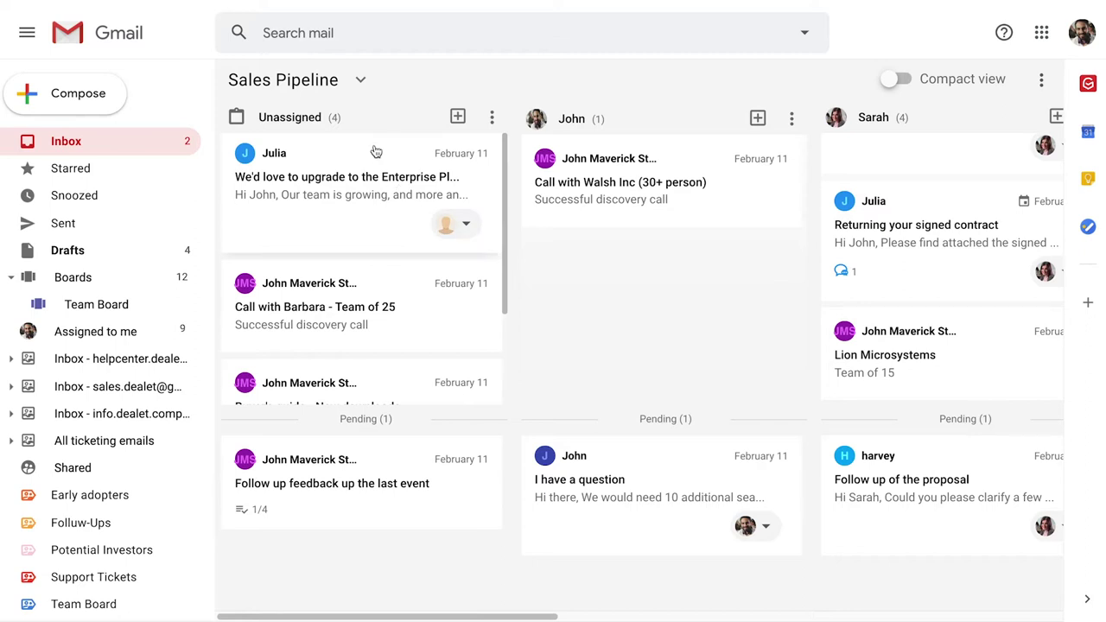
Move the Enterprise upgrade card to a teammate's column, then open the signed-contract card and download Contract Dealet.pdf
{"action": "left_click_drag", "start_coordinate": [376, 151], "coordinate": [669, 151]}
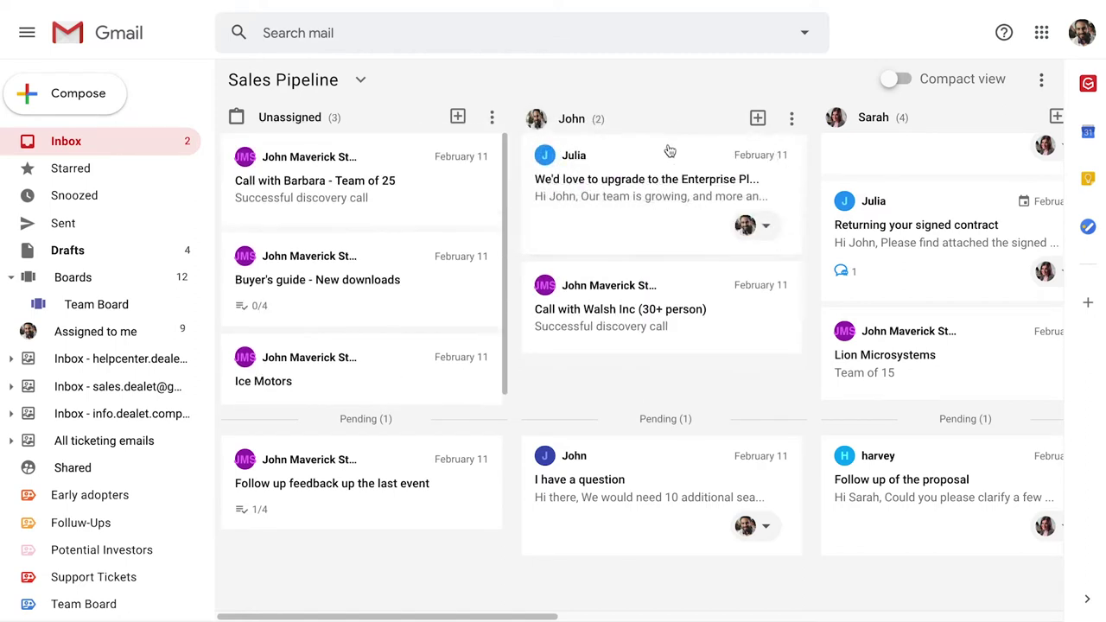
{"action": "scroll", "coordinate": [754, 229], "scroll_direction": "right", "scroll_amount": 3}
{"action": "left_click", "coordinate": [757, 209]}
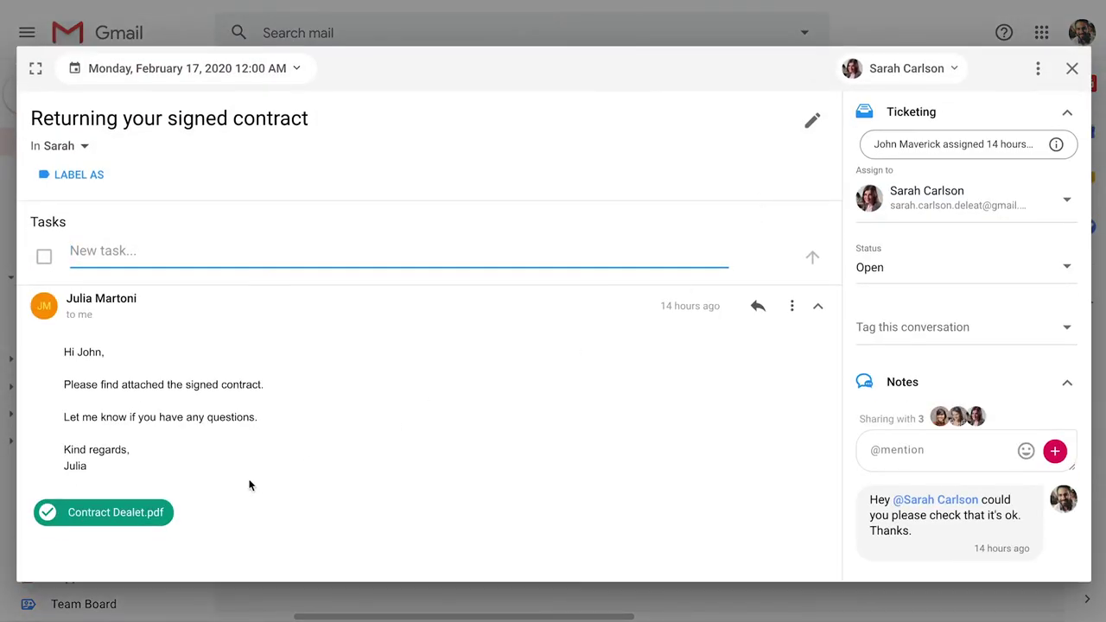
{"action": "left_click", "coordinate": [92, 511]}
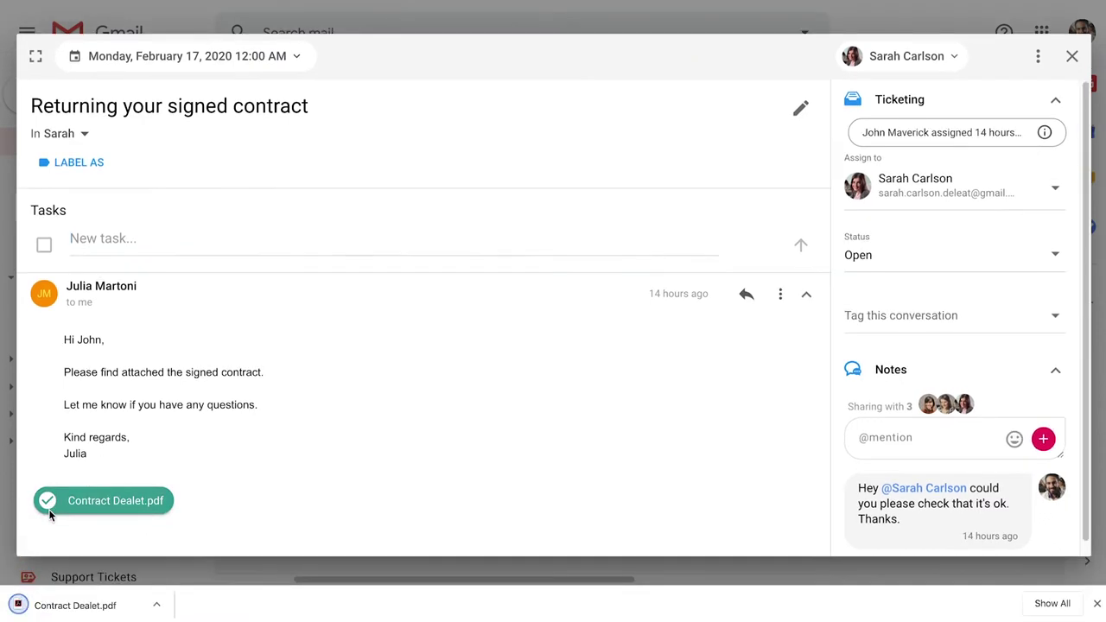
Close the contract card and switch the Sales Pipeline board to Compact view and back
{"action": "left_click", "coordinate": [1071, 55]}
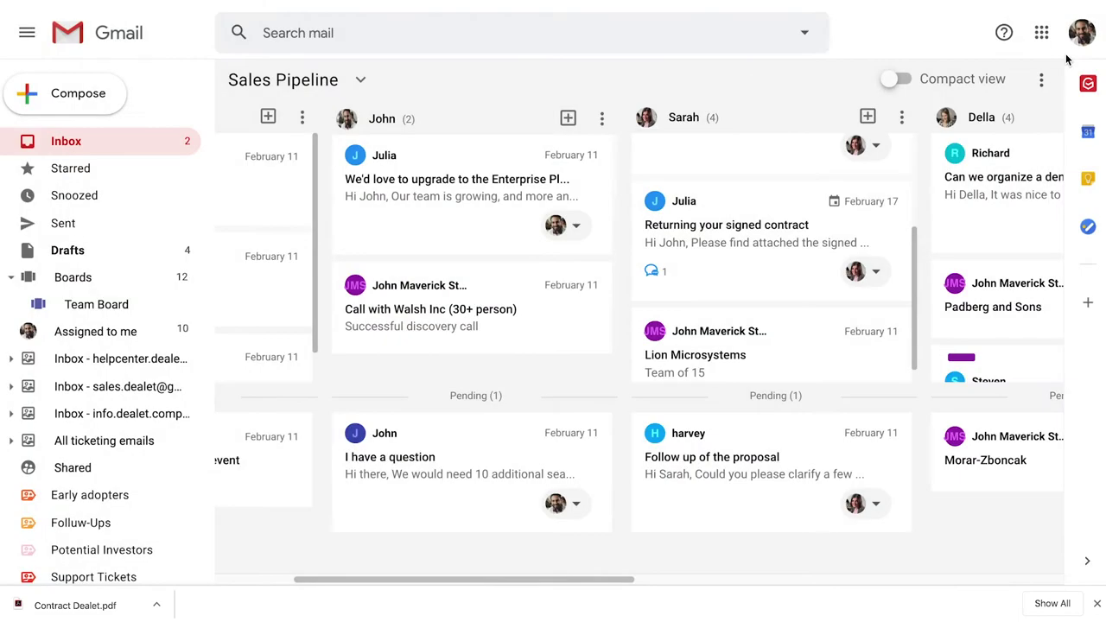
{"action": "left_click", "coordinate": [903, 79]}
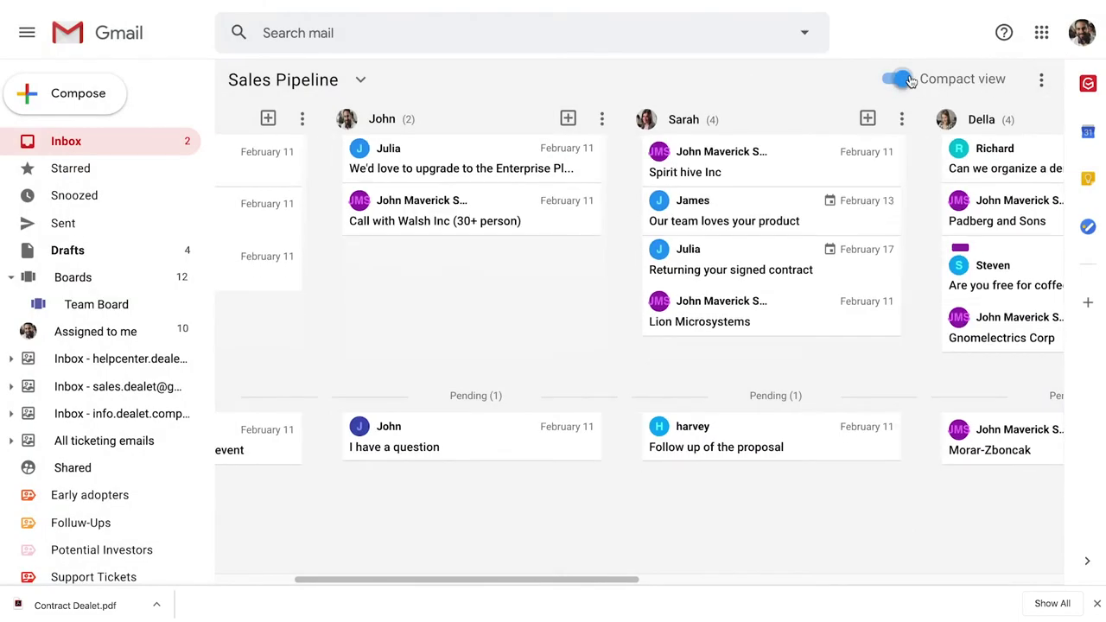
{"action": "left_click", "coordinate": [907, 79]}
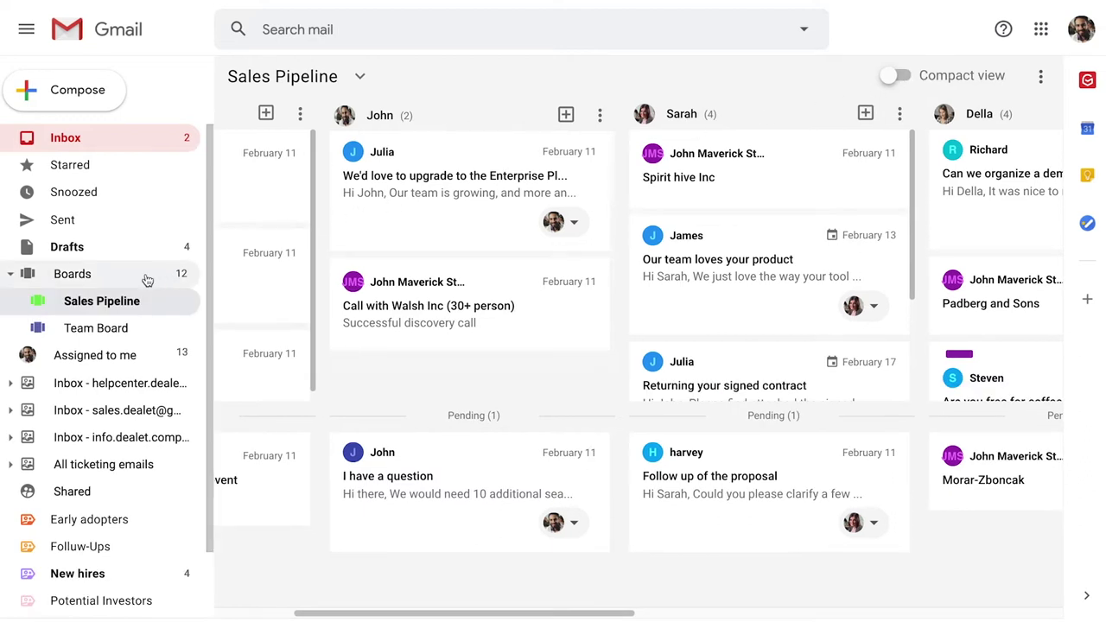
Open the New hires board and scroll across its To Do, In Progress, Pending and Closed columns
{"action": "left_click", "coordinate": [146, 281]}
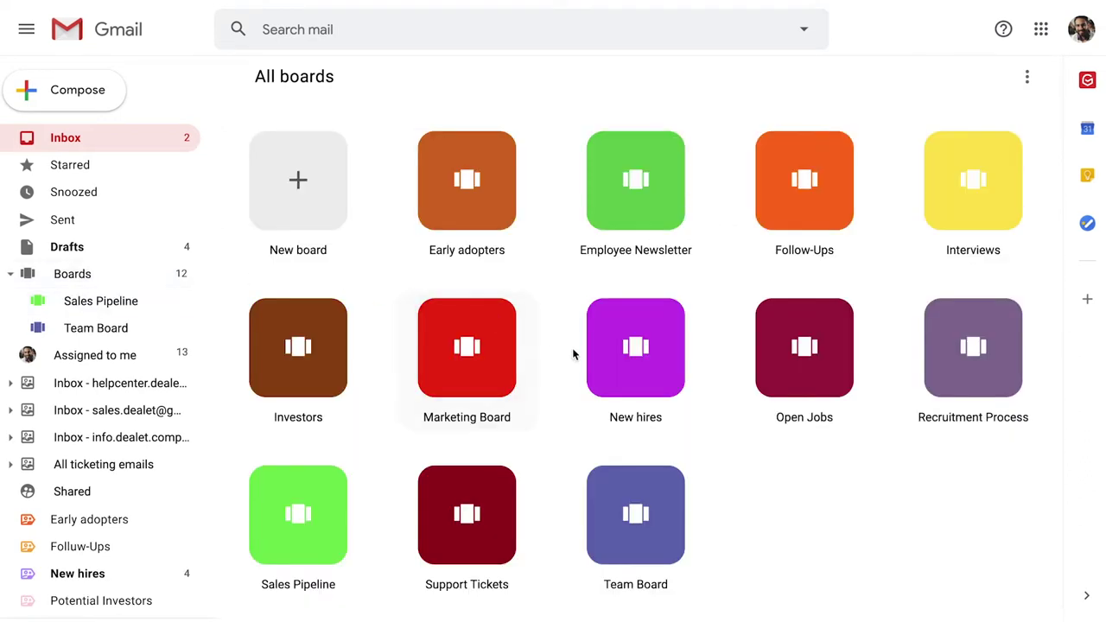
{"action": "left_click", "coordinate": [644, 368]}
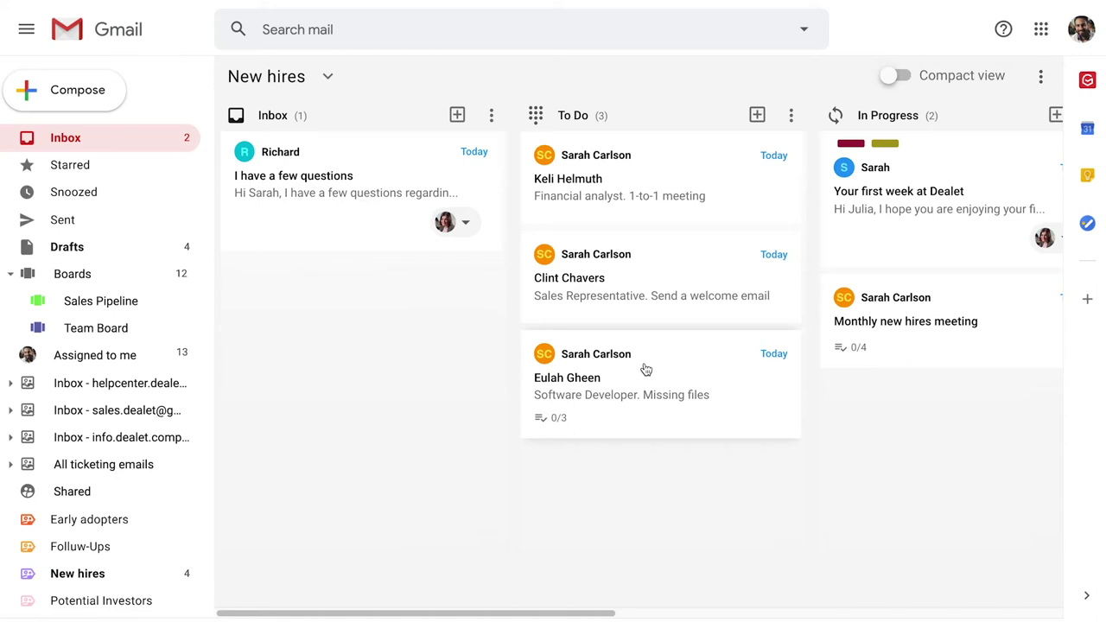
{"action": "scroll", "coordinate": [646, 369], "scroll_direction": "right", "scroll_amount": 1}
{"action": "scroll", "coordinate": [645, 369], "scroll_direction": "right", "scroll_amount": 3}
{"action": "scroll", "coordinate": [645, 369], "scroll_direction": "right", "scroll_amount": 4}
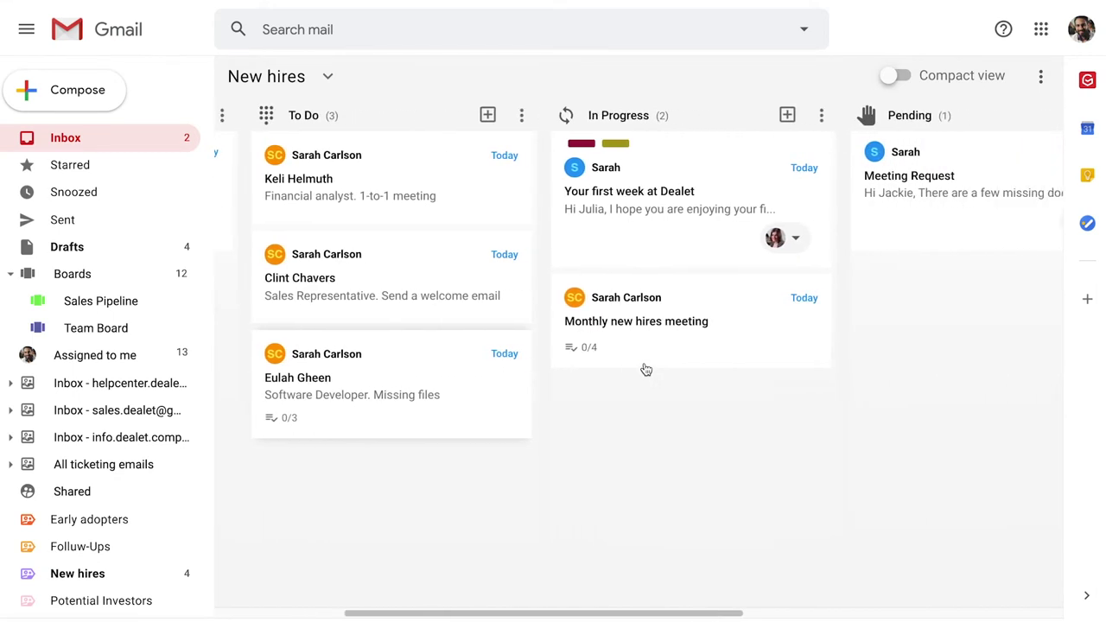
{"action": "scroll", "coordinate": [646, 369], "scroll_direction": "right", "scroll_amount": 3}
{"action": "scroll", "coordinate": [646, 369], "scroll_direction": "right", "scroll_amount": 3}
{"action": "scroll", "coordinate": [644, 369], "scroll_direction": "right", "scroll_amount": 2}
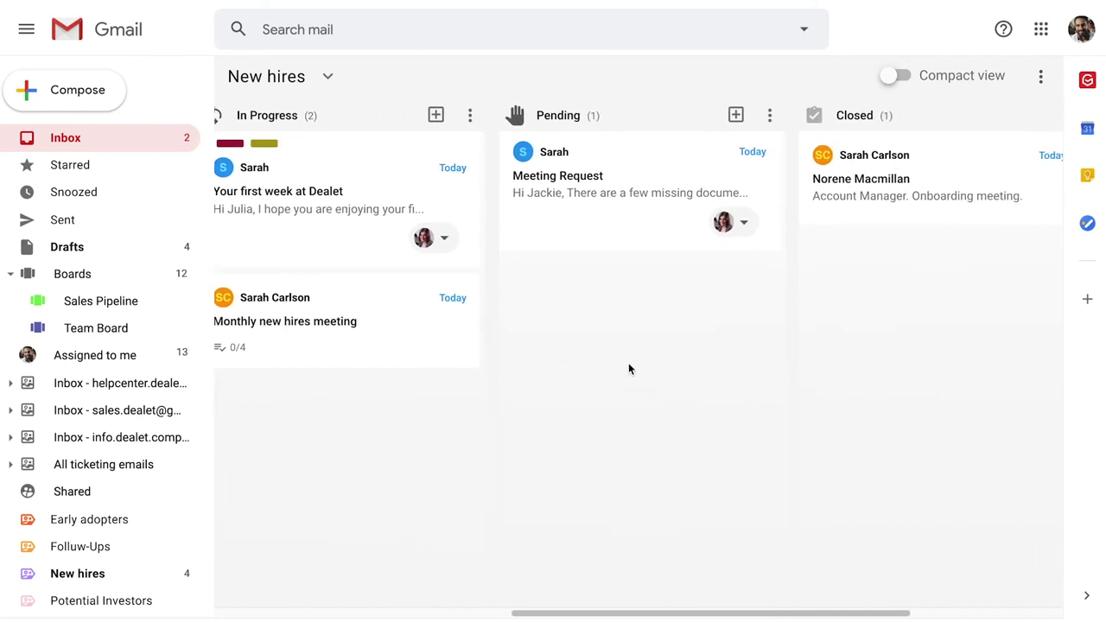
{"action": "scroll", "coordinate": [628, 369], "scroll_direction": "right", "scroll_amount": 2}
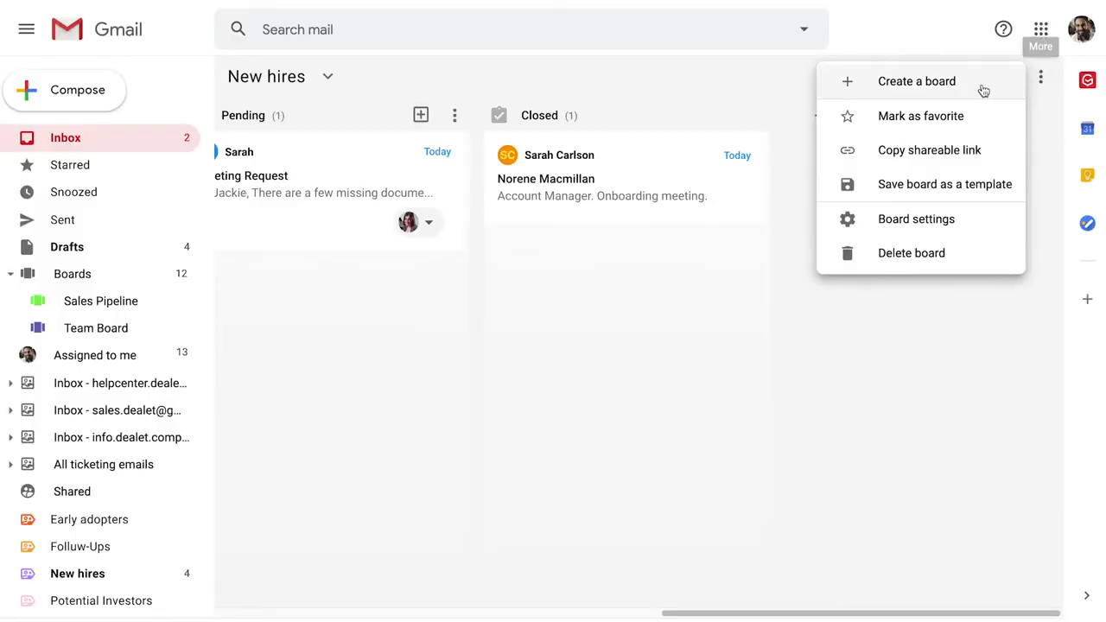
{"action": "left_click", "coordinate": [980, 88]}
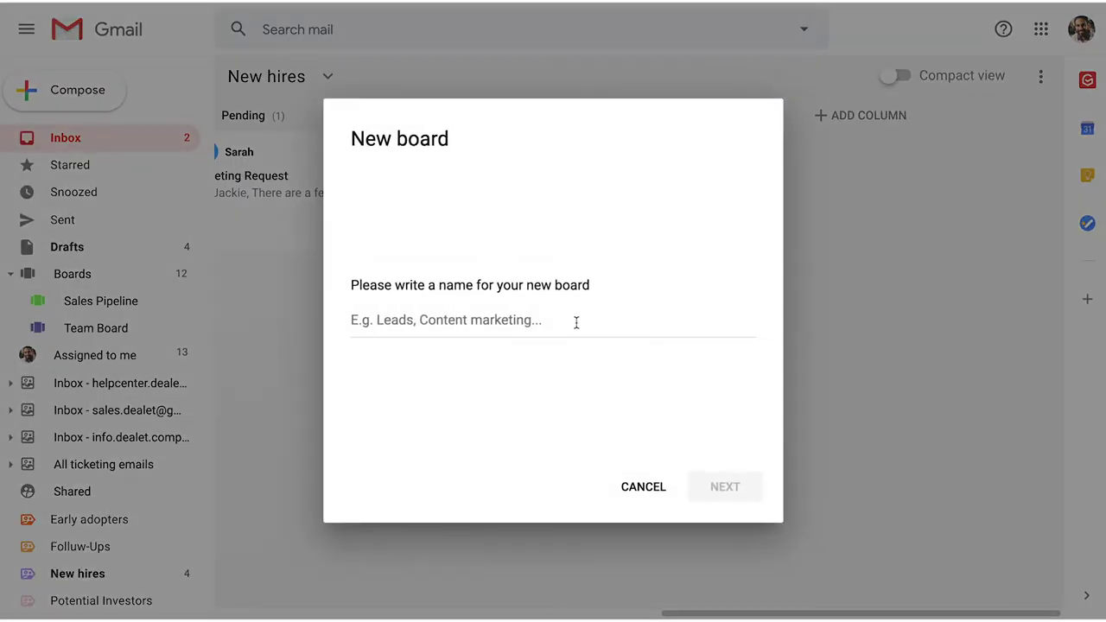
{"action": "left_click", "coordinate": [575, 320]}
{"action": "type", "text": "New boards"}
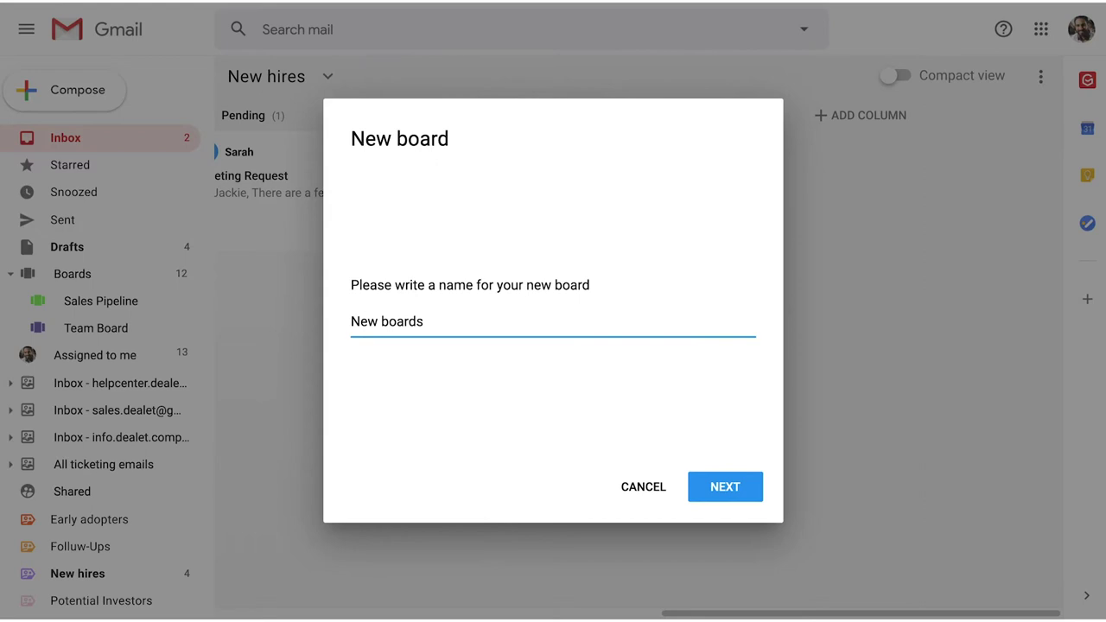
{"action": "key", "text": "Return"}
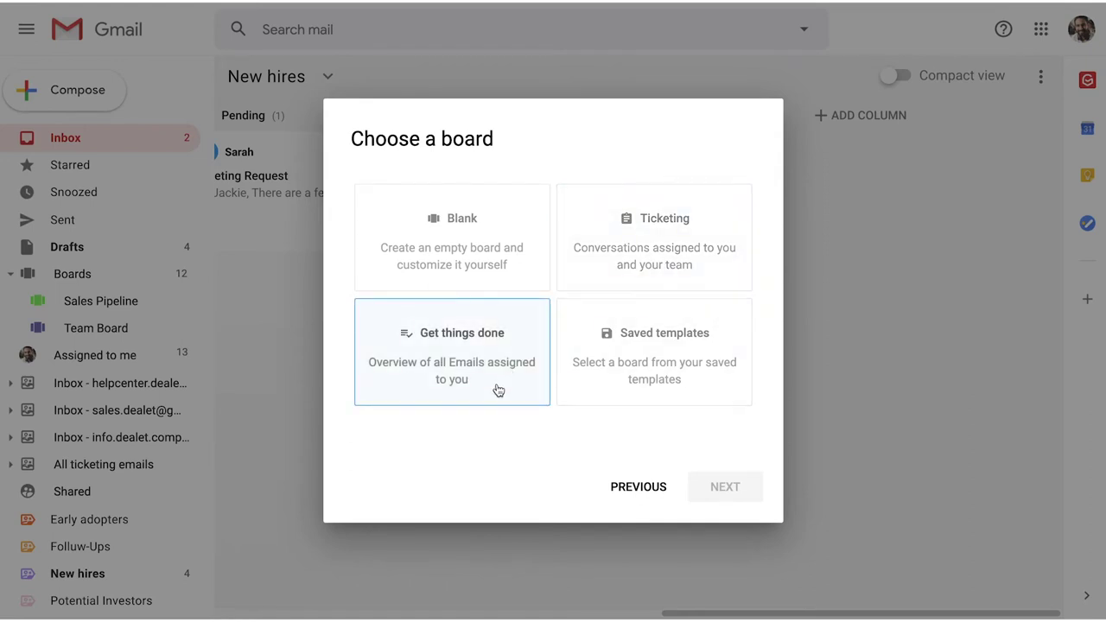
{"action": "left_click", "coordinate": [498, 390]}
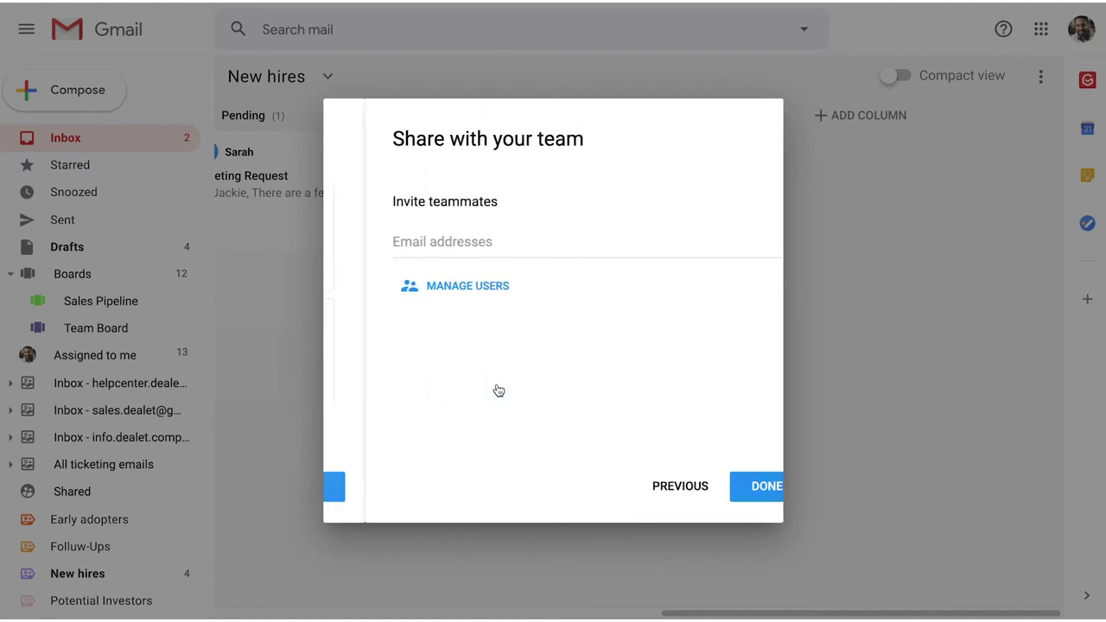
{"action": "left_click", "coordinate": [508, 245]}
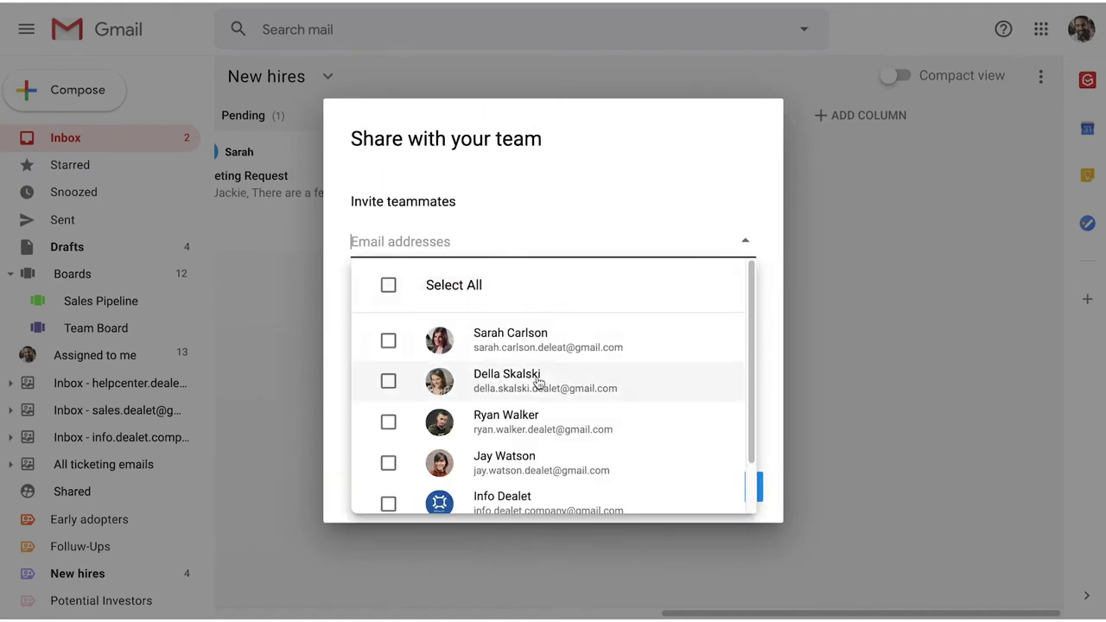
{"action": "scroll", "coordinate": [538, 385], "scroll_direction": "down", "scroll_amount": 2}
{"action": "scroll", "coordinate": [535, 345], "scroll_direction": "up", "scroll_amount": 1}
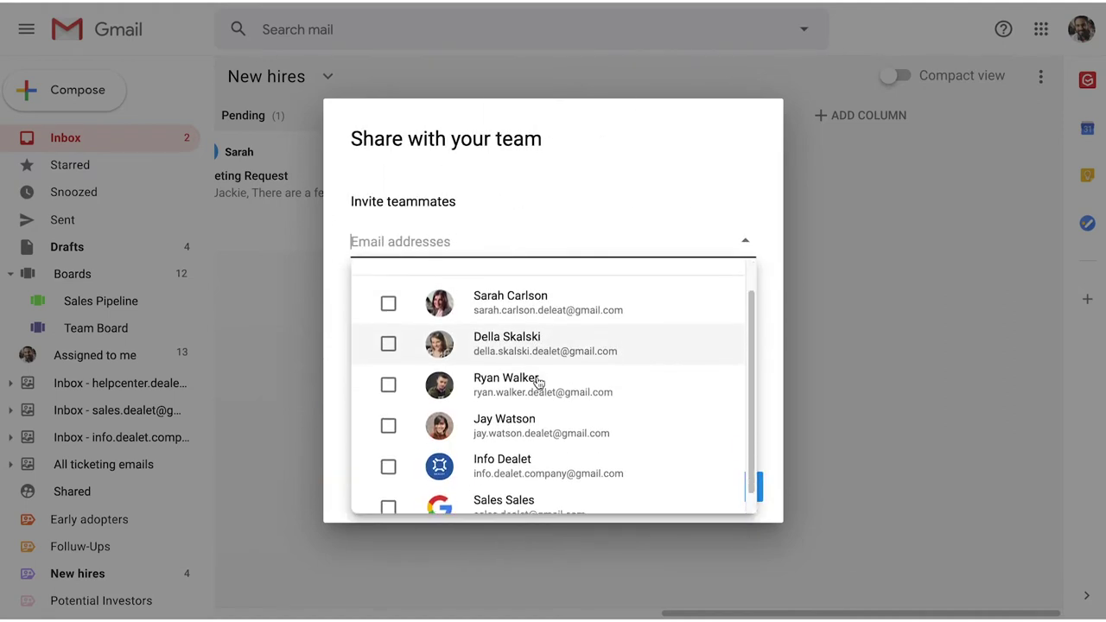
{"action": "left_click", "coordinate": [633, 197]}
{"action": "left_click", "coordinate": [646, 490]}
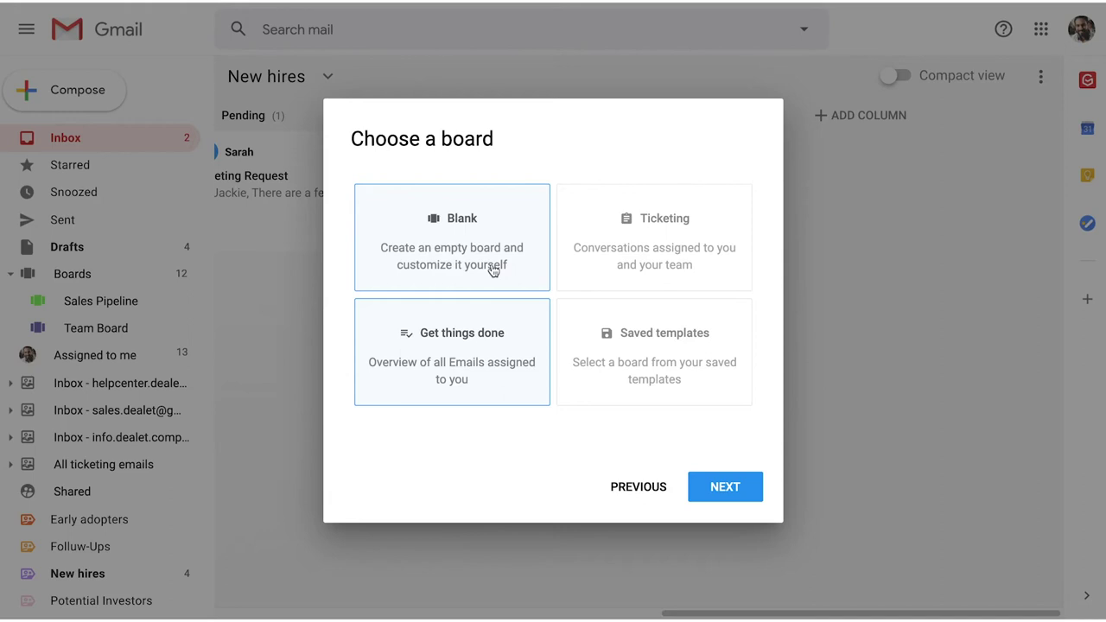
{"action": "left_click", "coordinate": [632, 491]}
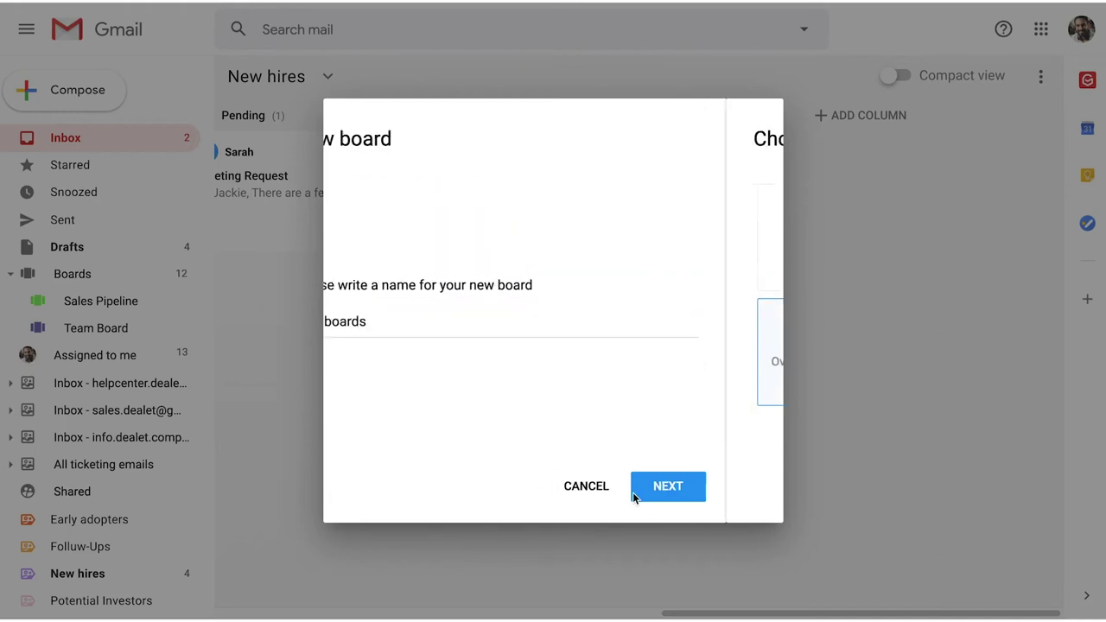
{"action": "left_click", "coordinate": [633, 493]}
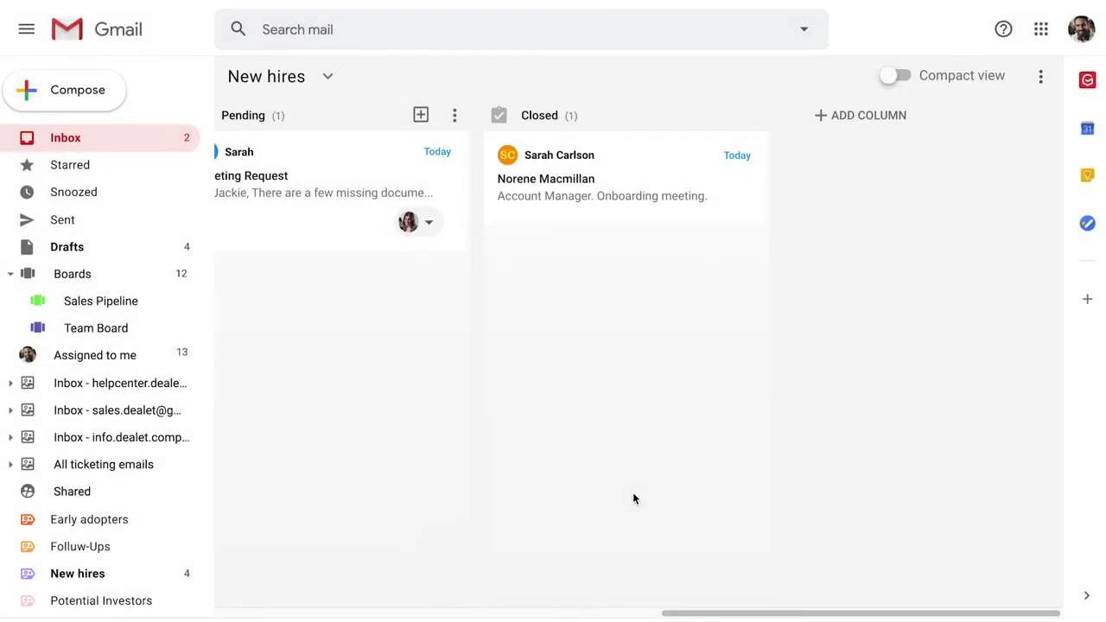
On the Team Board, make the In Progress column automatically assign moved cards to a chosen teammate
{"action": "left_click", "coordinate": [136, 332]}
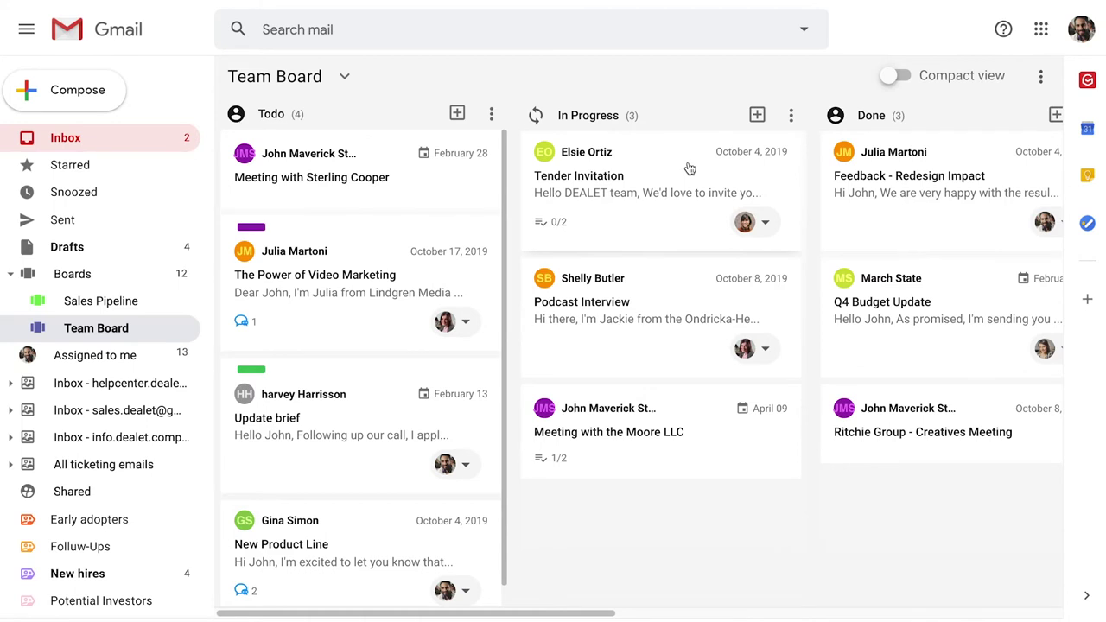
{"action": "left_click", "coordinate": [790, 114]}
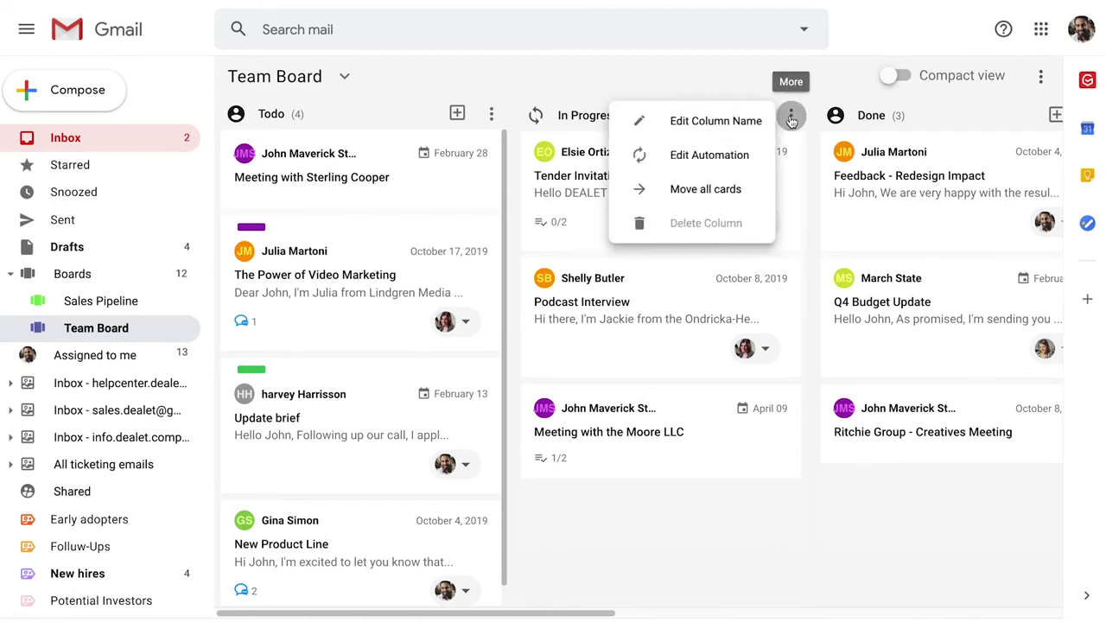
{"action": "left_click", "coordinate": [735, 157]}
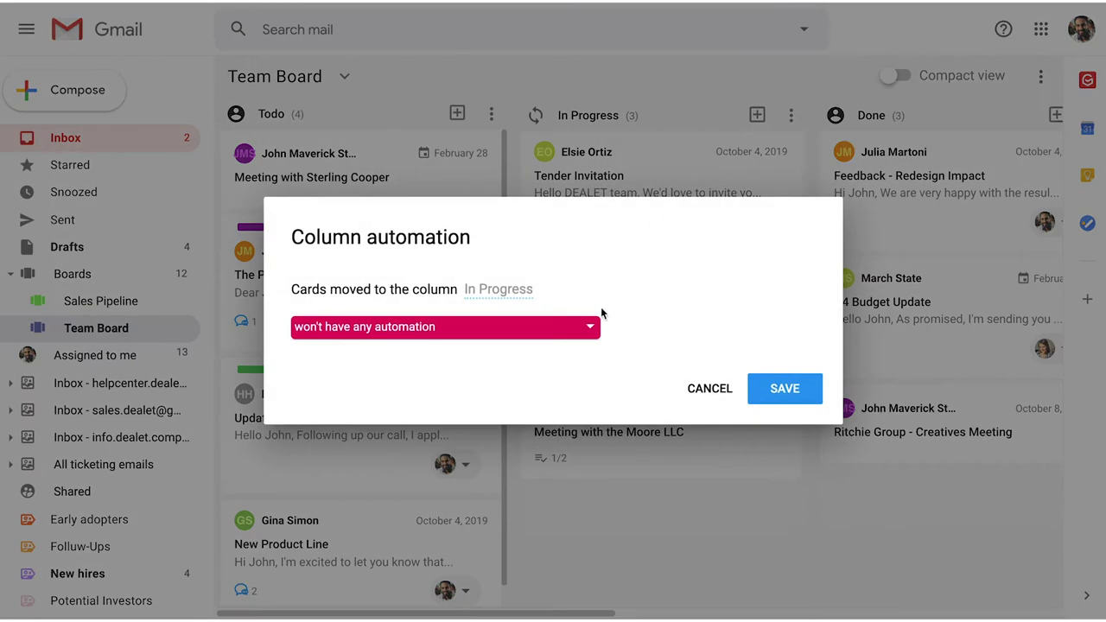
{"action": "left_click", "coordinate": [590, 332]}
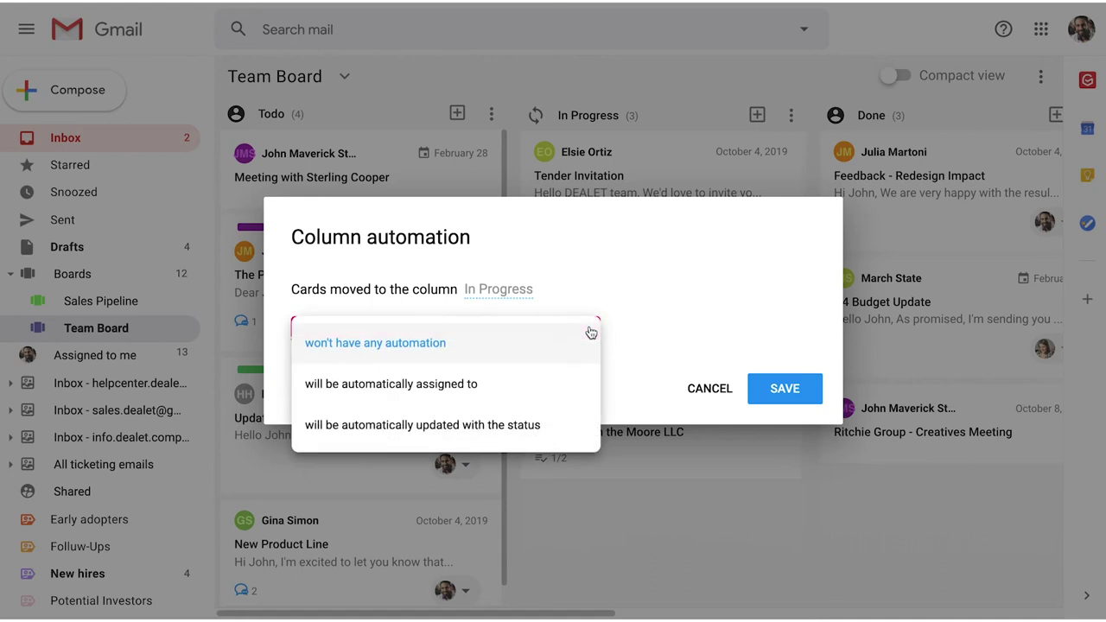
{"action": "left_click", "coordinate": [558, 386]}
{"action": "left_click", "coordinate": [592, 328]}
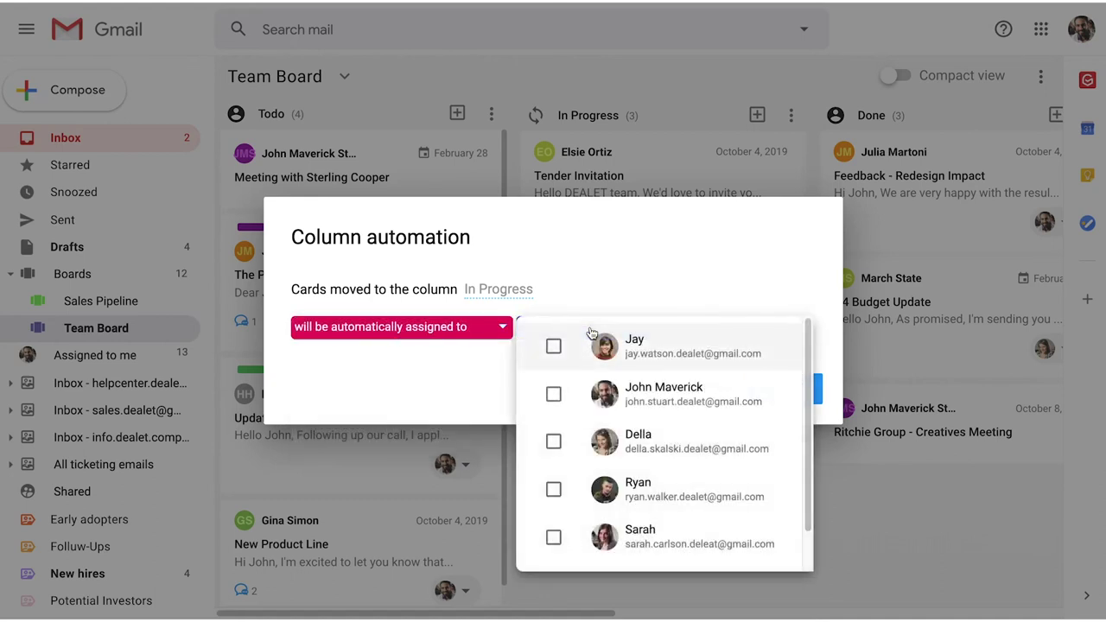
{"action": "left_click", "coordinate": [552, 394]}
{"action": "left_click", "coordinate": [489, 394]}
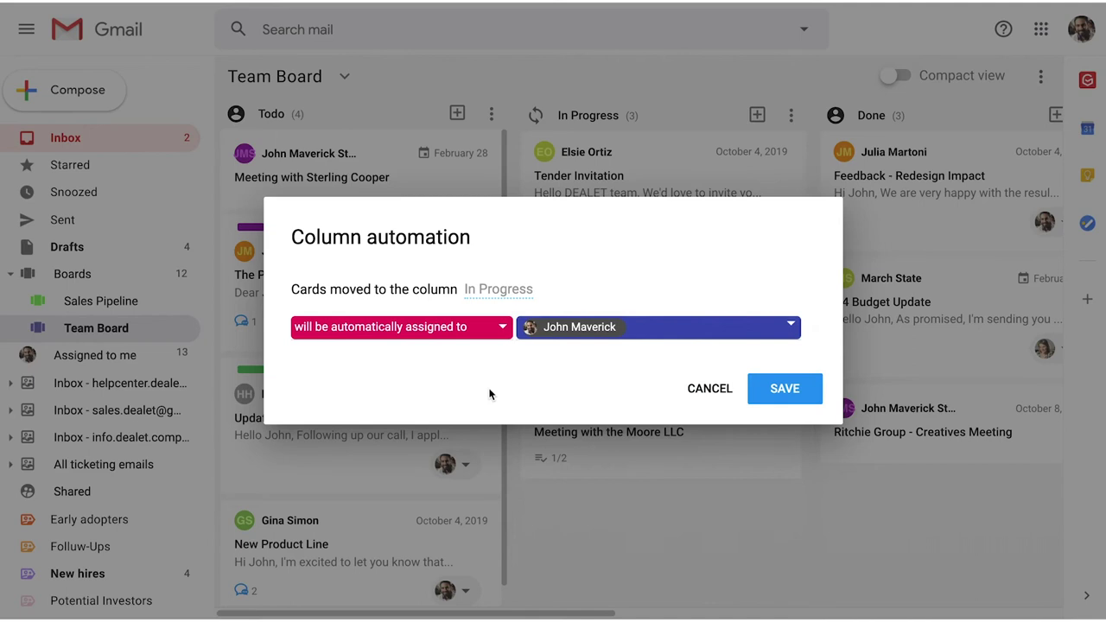
{"action": "left_click", "coordinate": [773, 396]}
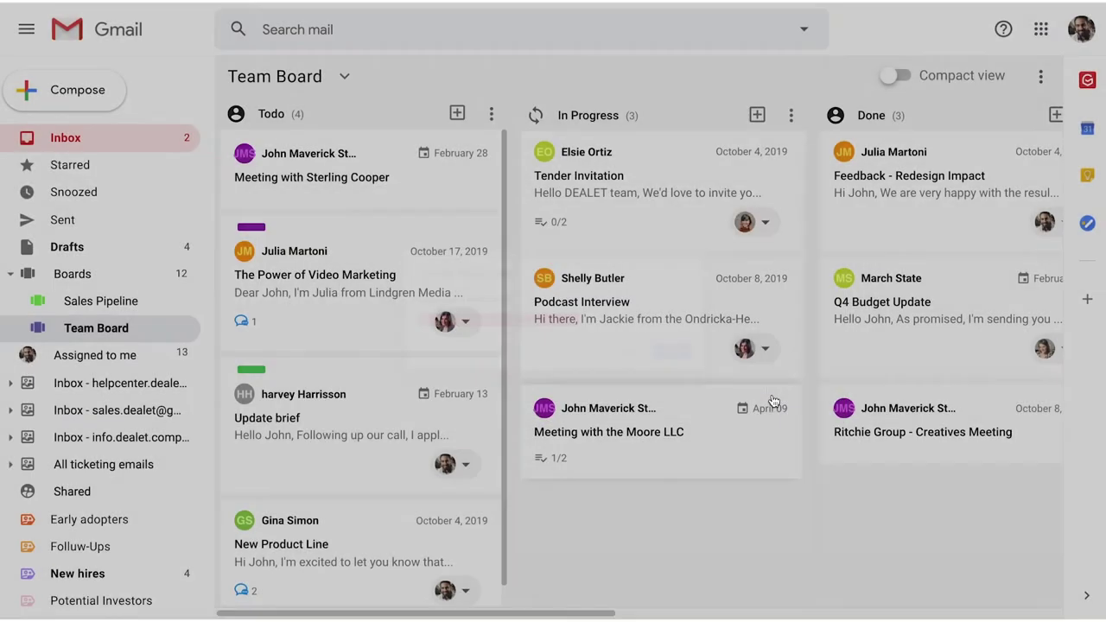
Copy the link of the Feedback - Redesign Impact card
{"action": "scroll", "coordinate": [772, 394], "scroll_direction": "right", "scroll_amount": 2}
{"action": "scroll", "coordinate": [771, 394], "scroll_direction": "right", "scroll_amount": 3}
{"action": "right_click", "coordinate": [752, 216]}
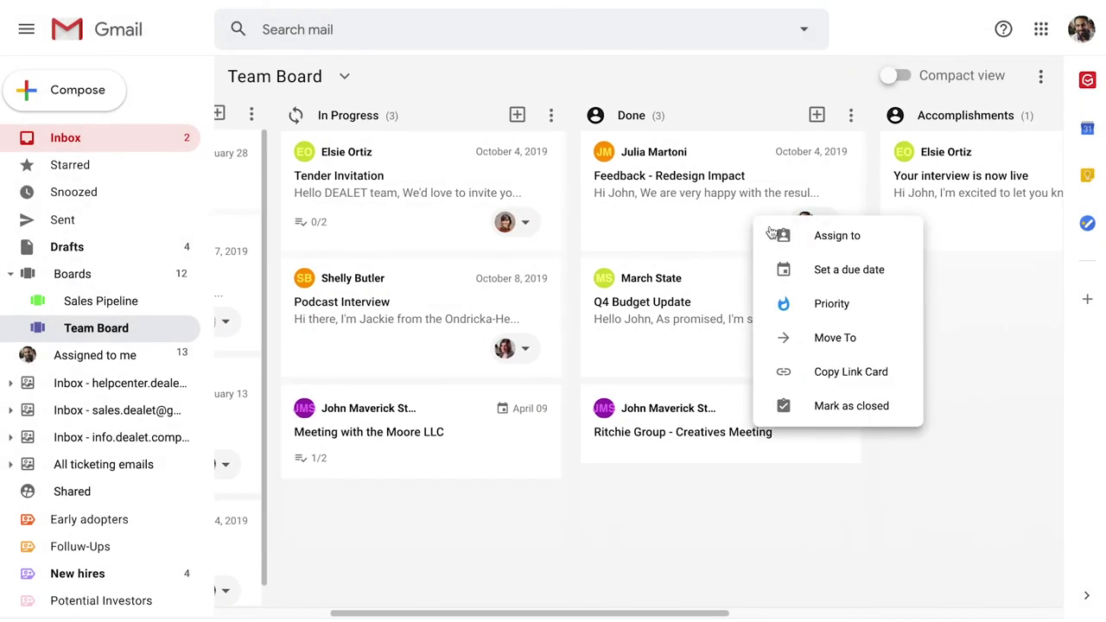
{"action": "left_click", "coordinate": [816, 371]}
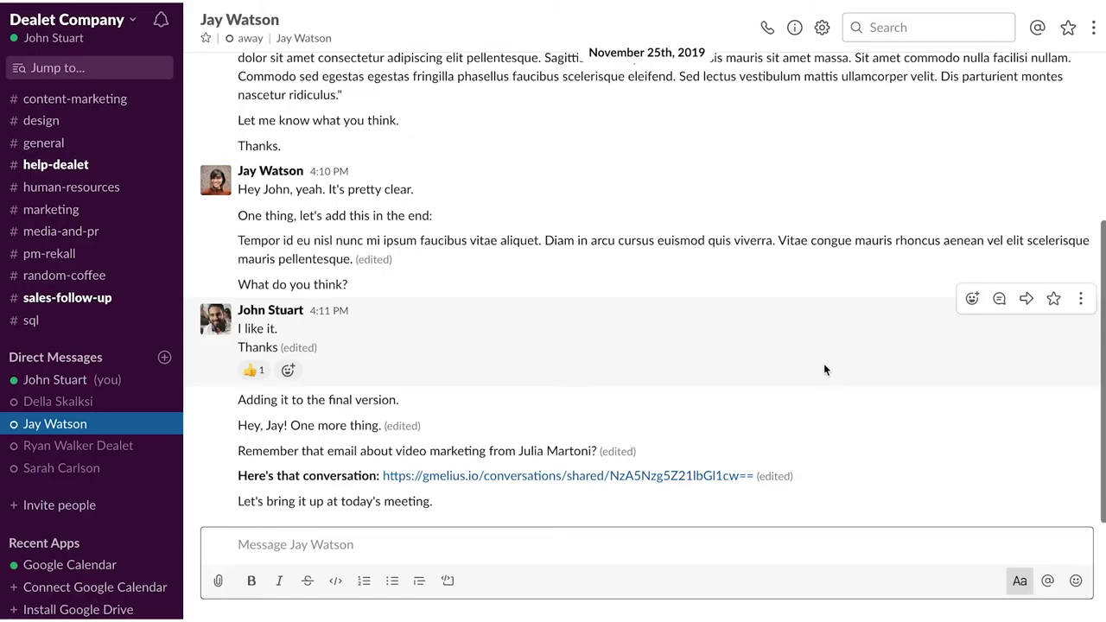
Send a Slack direct message with a short feedback note and the pasted card link
{"action": "type", "text": "Hey Jay"}
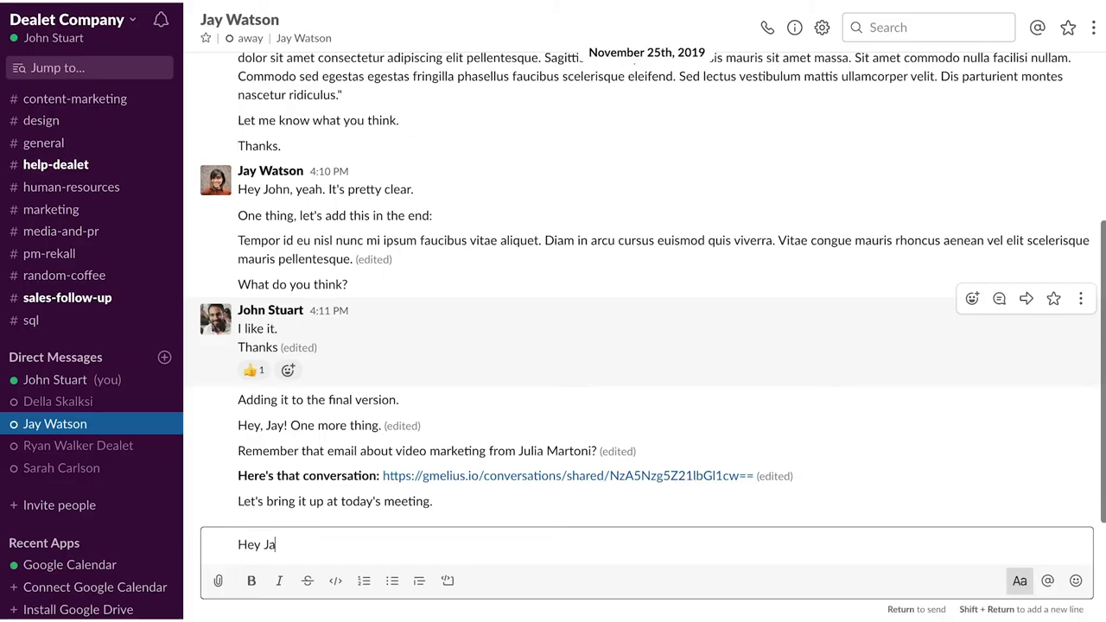
{"action": "type", "text": ", here's the feed"}
{"action": "type", "text": "back I told you about."}
{"action": "key", "text": "shift+Return"}
{"action": "type", "text": "https://mail.google.com/mail/u/0/#gmelius/boards/MTYwMTI3Z21lbGl1cw/cards/OTQ2MDA1Z21lbGl1cw"}
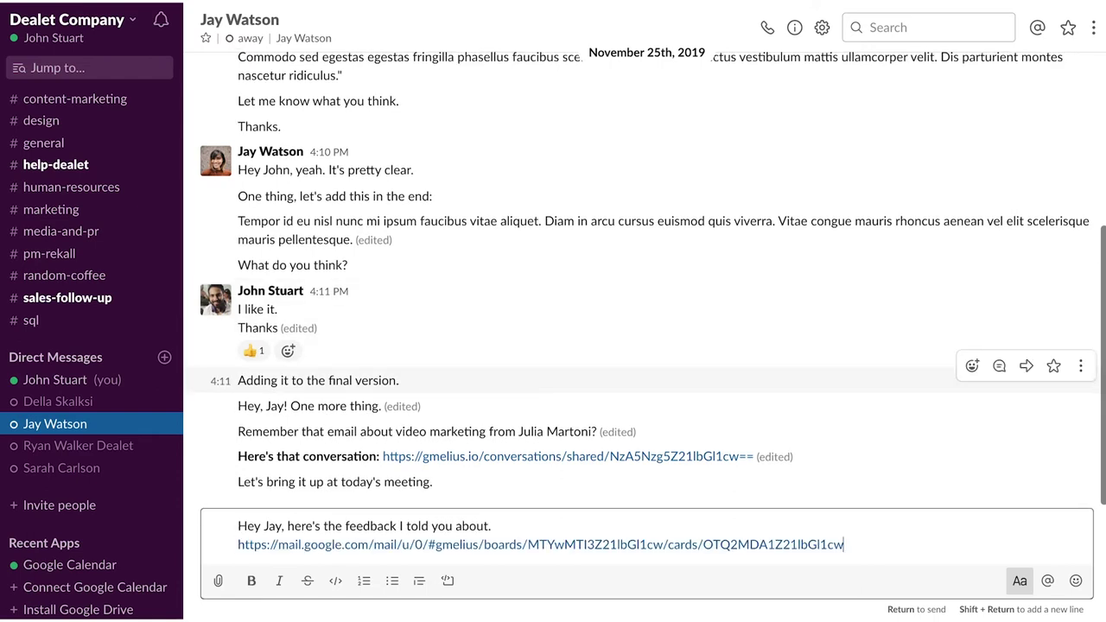
{"action": "key", "text": "Return"}
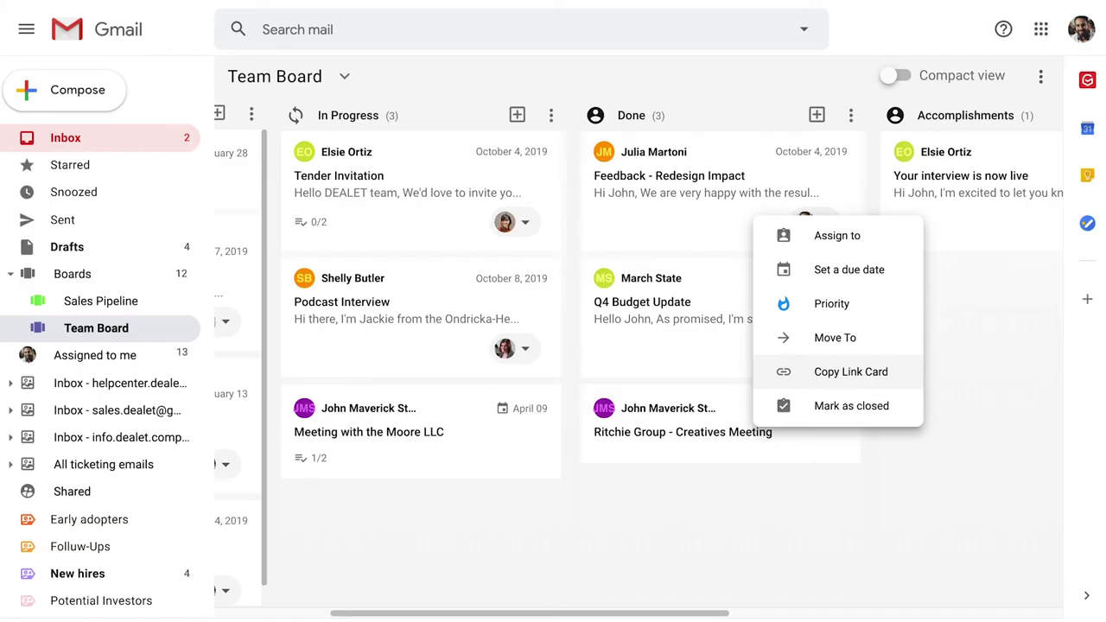
Save the Team Board as a template named 'Team sprints' from the board's More menu
{"action": "left_click", "coordinate": [1042, 78]}
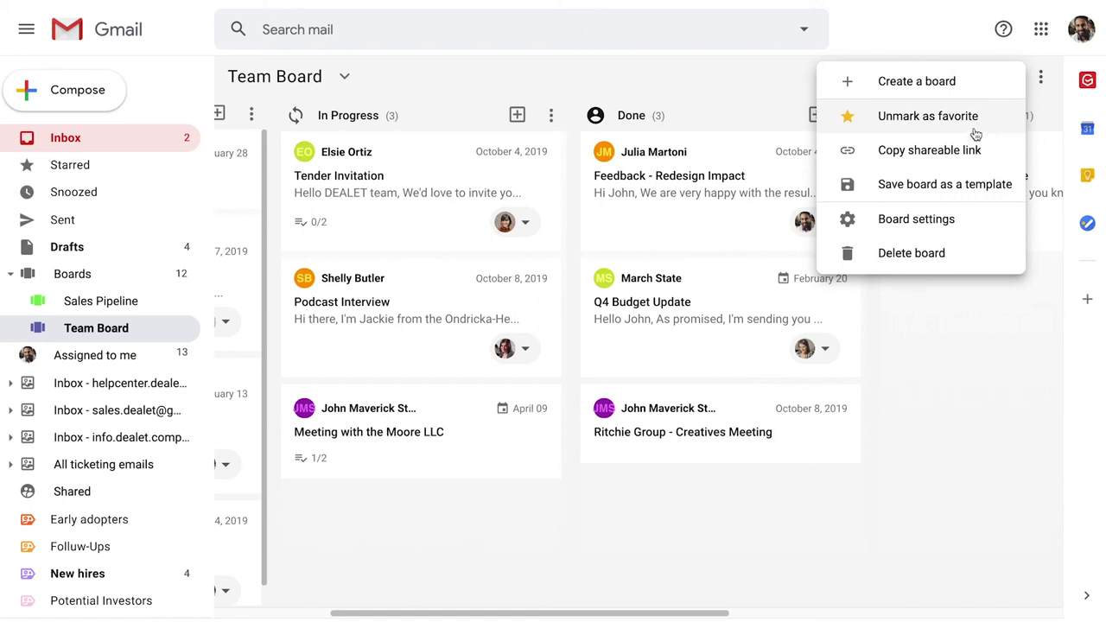
{"action": "left_click", "coordinate": [943, 184]}
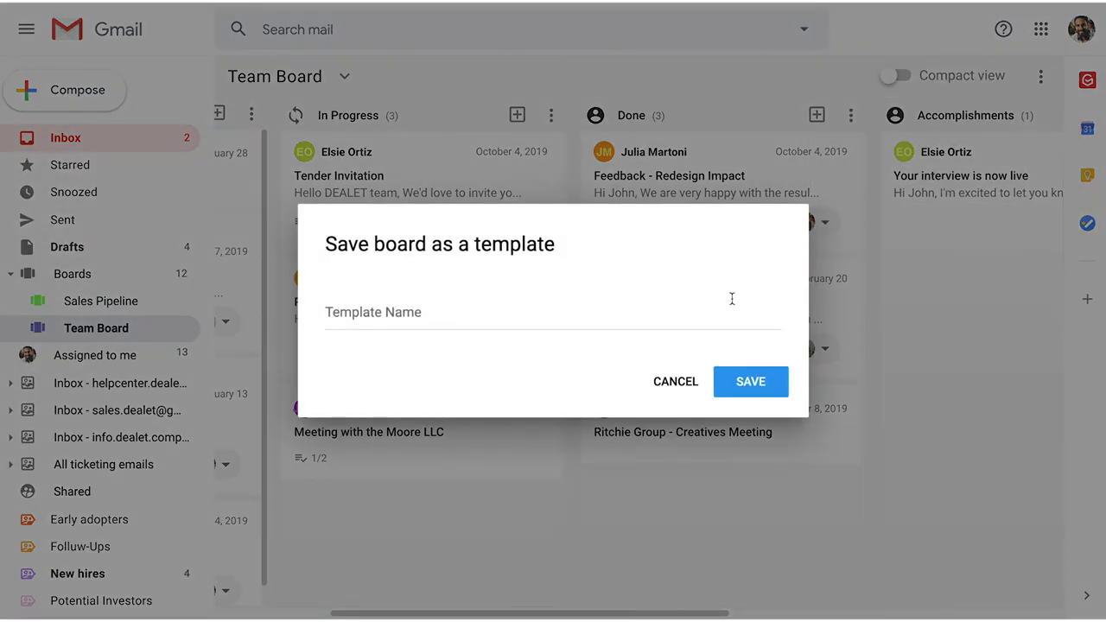
{"action": "left_click", "coordinate": [709, 318]}
{"action": "type", "text": "Team spri"}
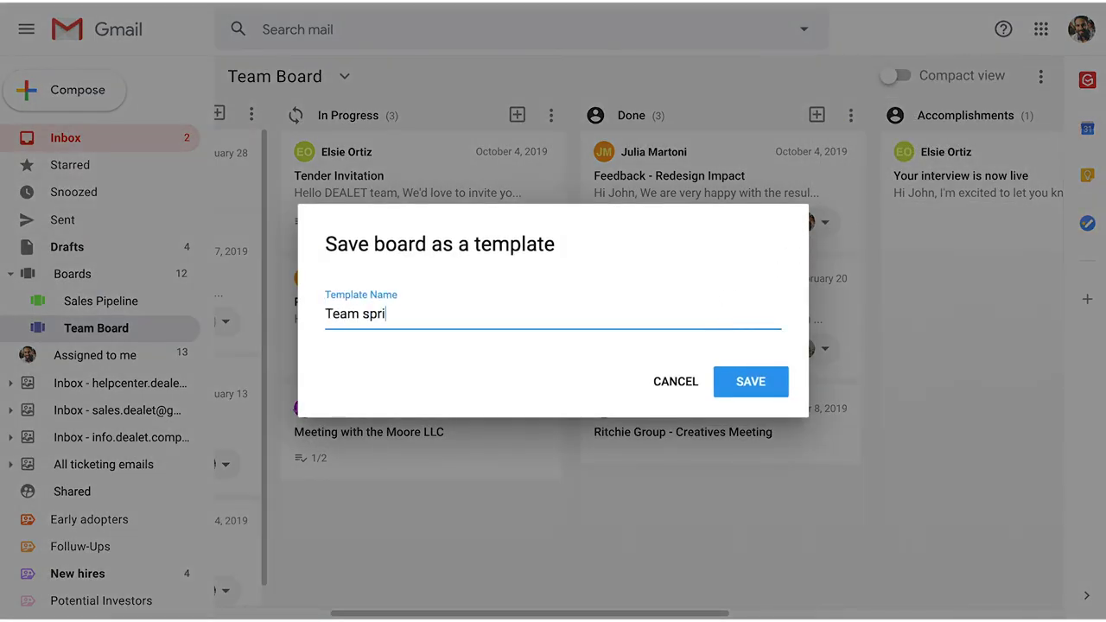
{"action": "type", "text": "nts"}
{"action": "key", "text": "Return"}
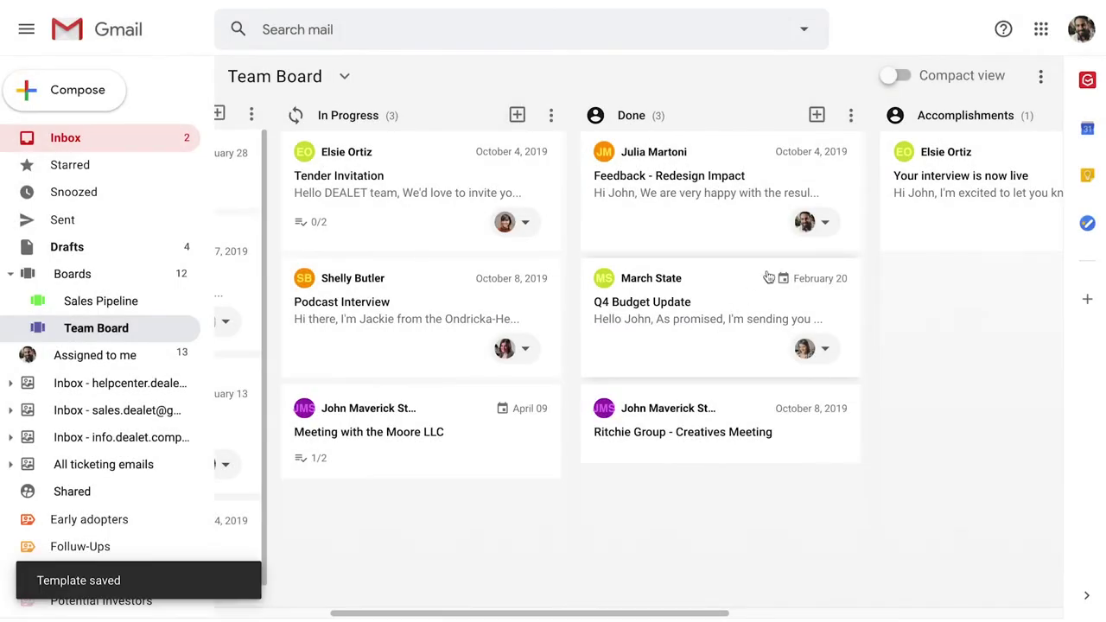
Turn on Card update push notifications in the Team Board's Notifications settings
{"action": "left_click", "coordinate": [1041, 76]}
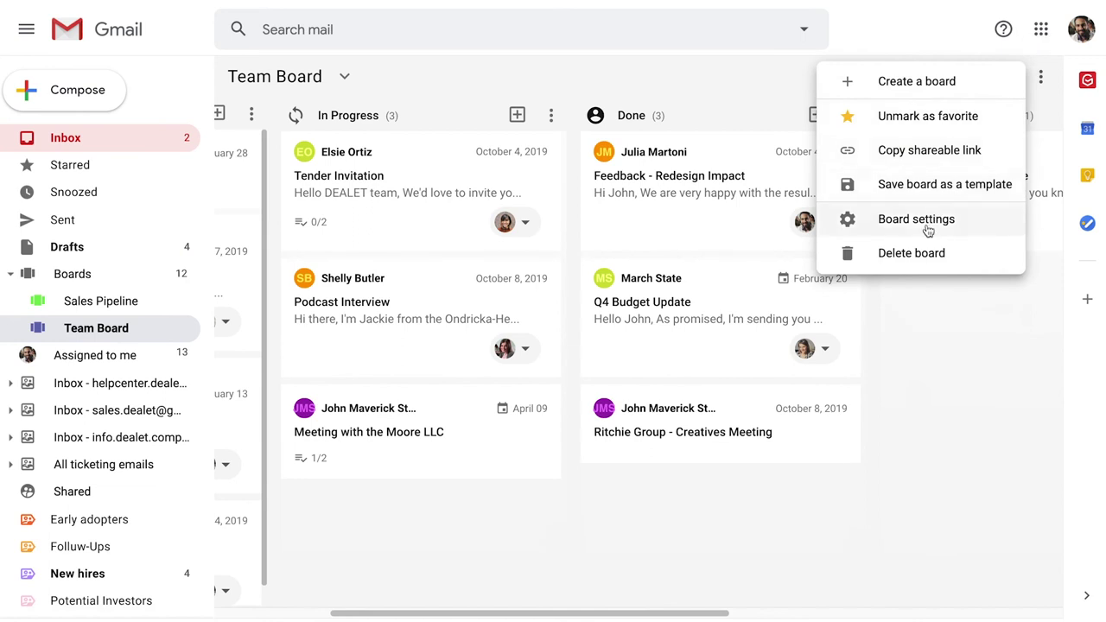
{"action": "left_click", "coordinate": [920, 220]}
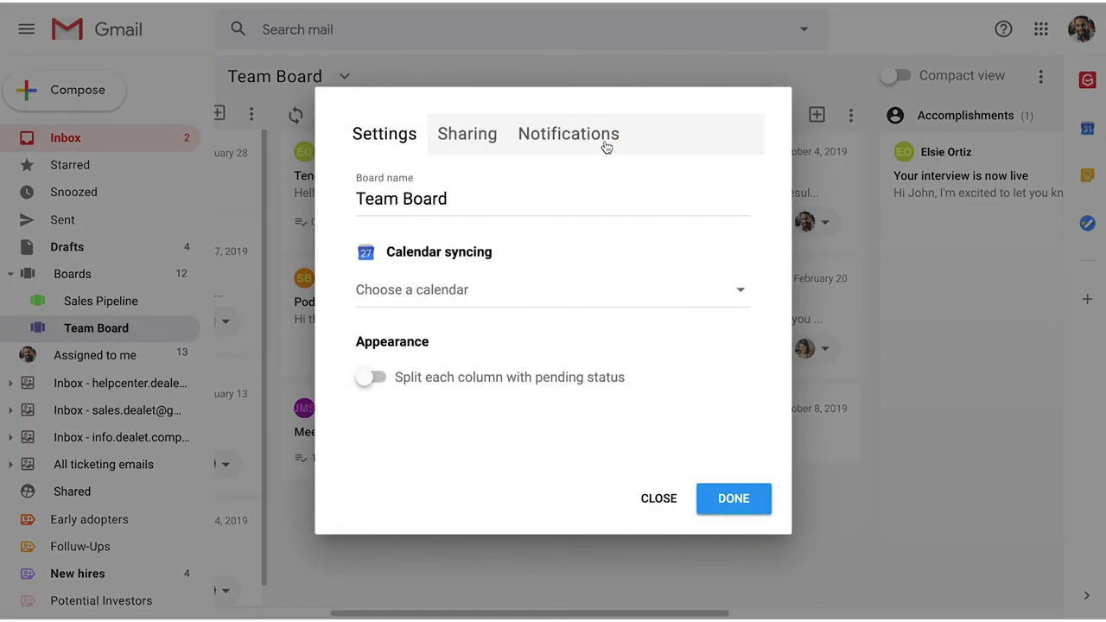
{"action": "left_click", "coordinate": [607, 146]}
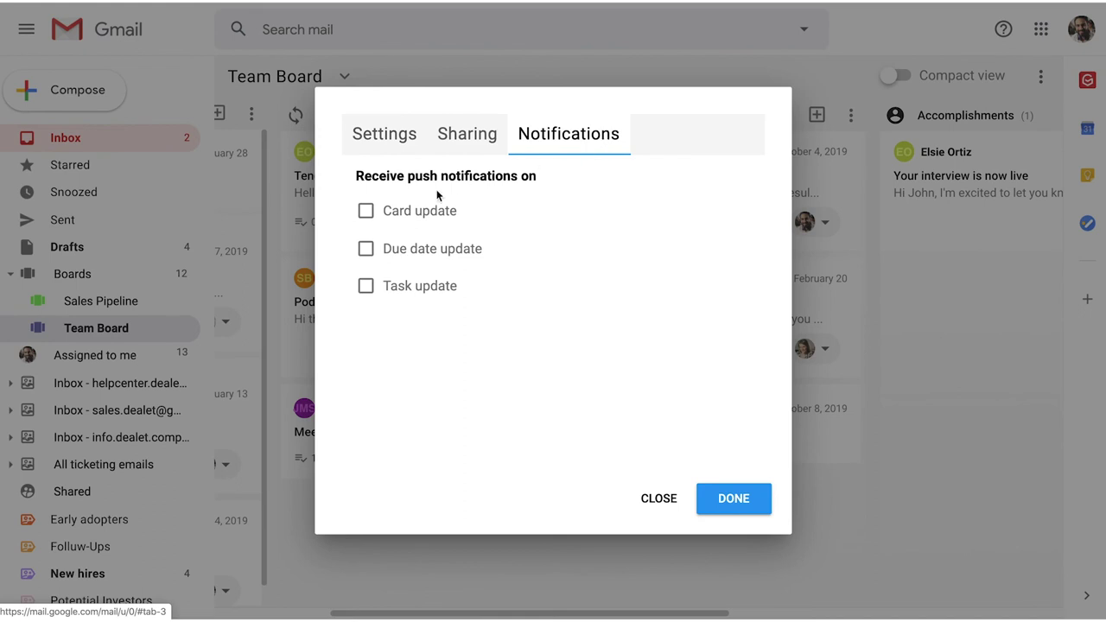
{"action": "left_click", "coordinate": [367, 215]}
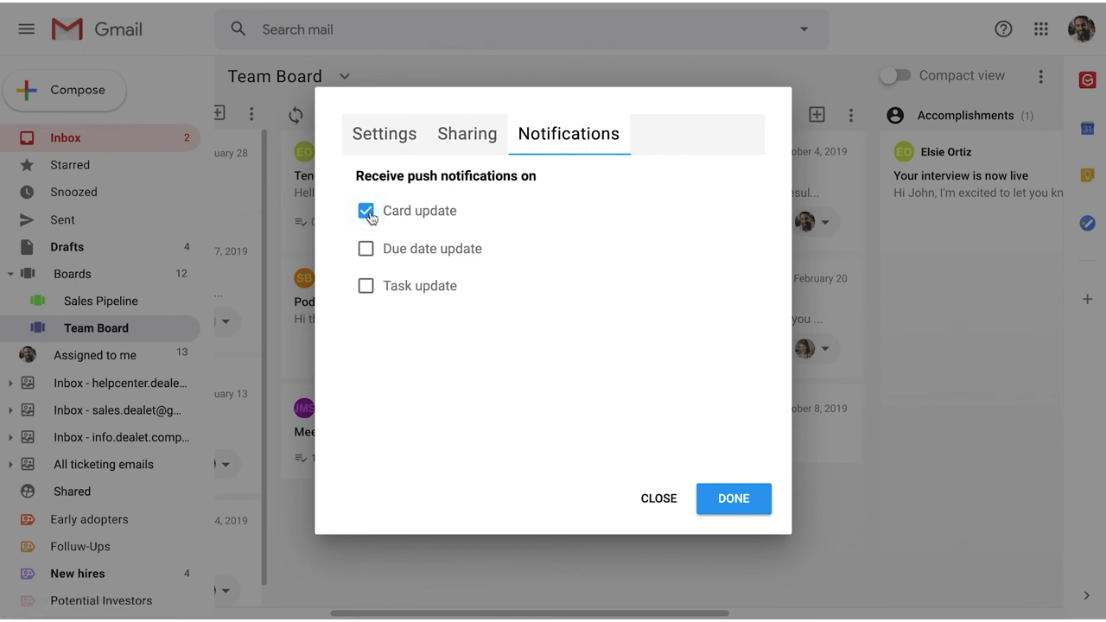
{"action": "left_click", "coordinate": [716, 507]}
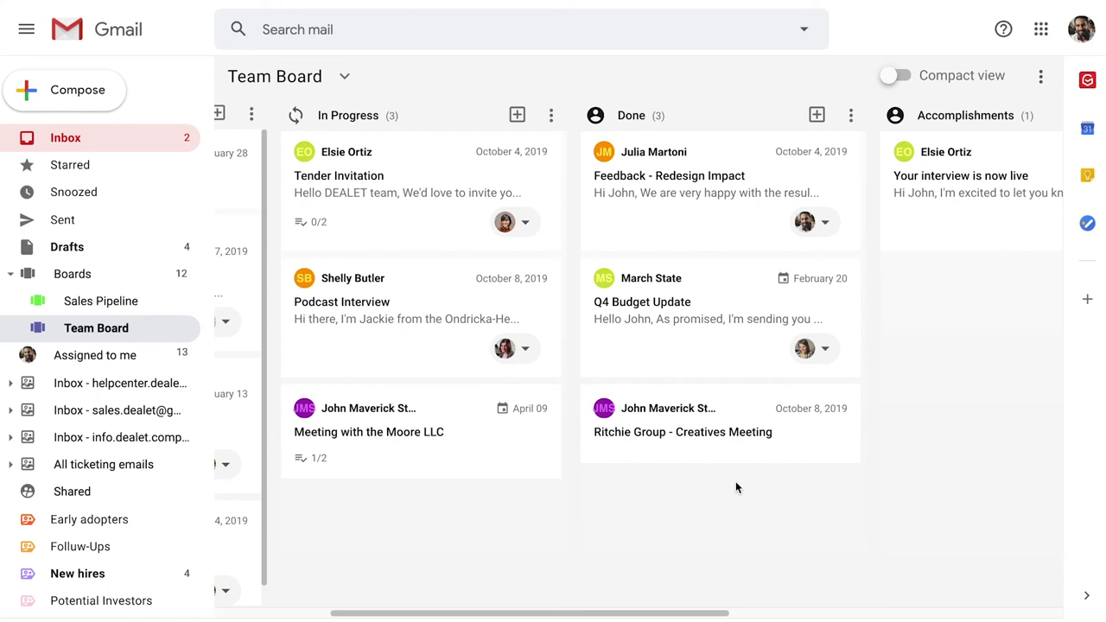
Open the Gmelius sidebar to view recent activity on conversations and cards
{"action": "left_click", "coordinate": [1091, 90]}
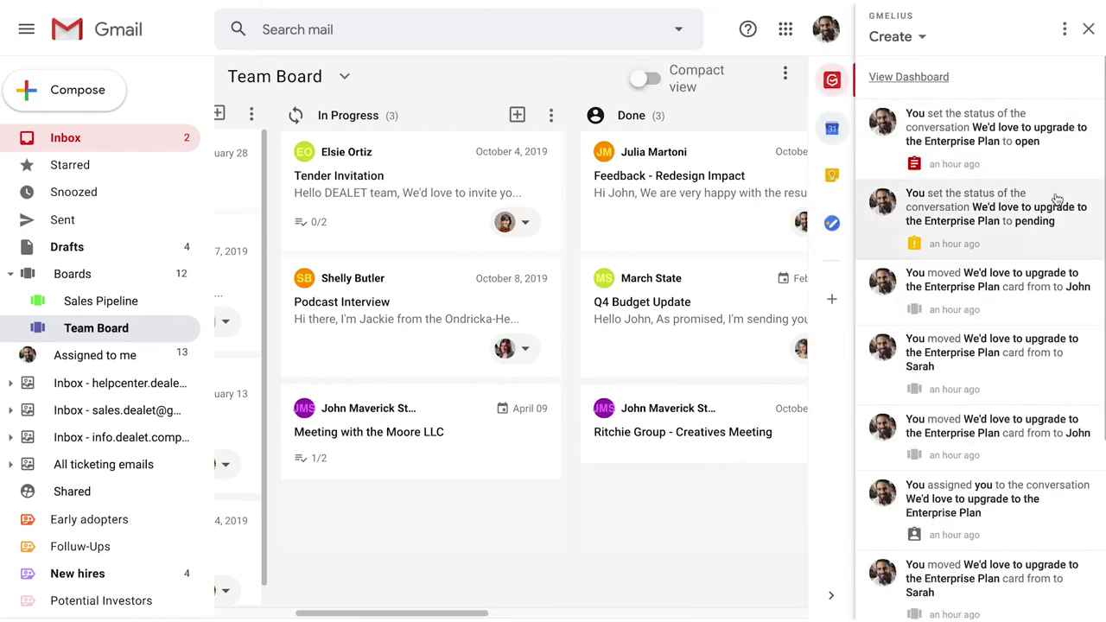